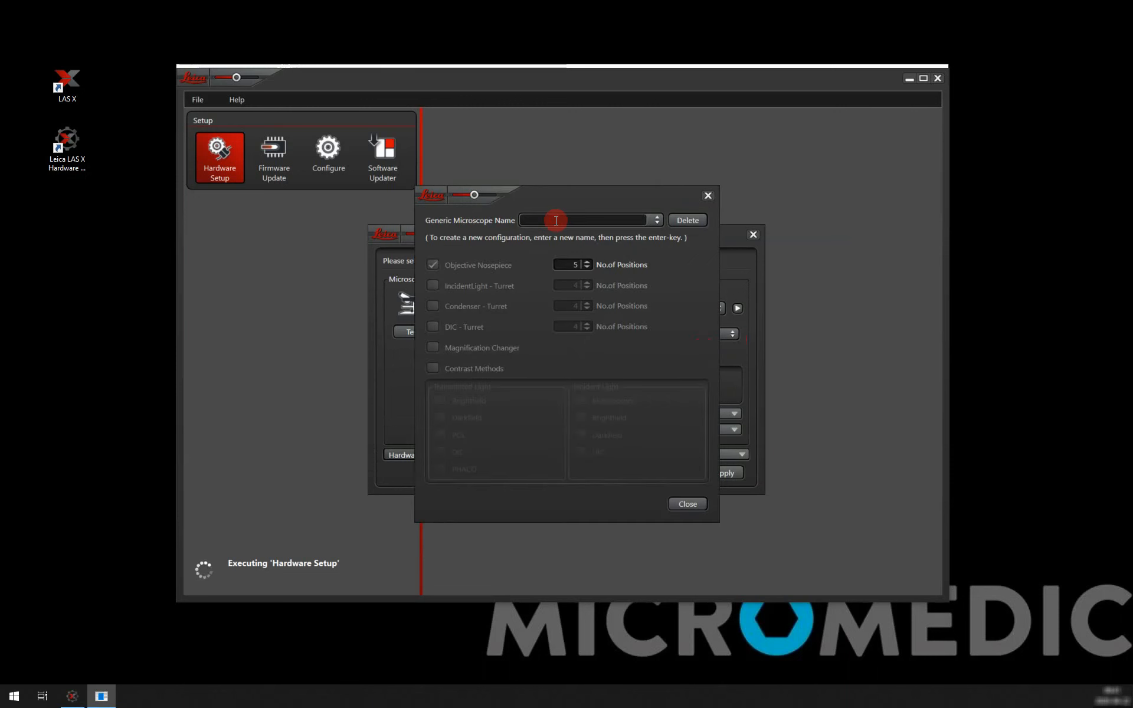
Create a generic microscope configuration named Microscope1 with 6 objective nosepiece positions and a 4-position incident light turret
{"action": "type", "text": "Microscope1"}
{"action": "key", "text": "Return"}
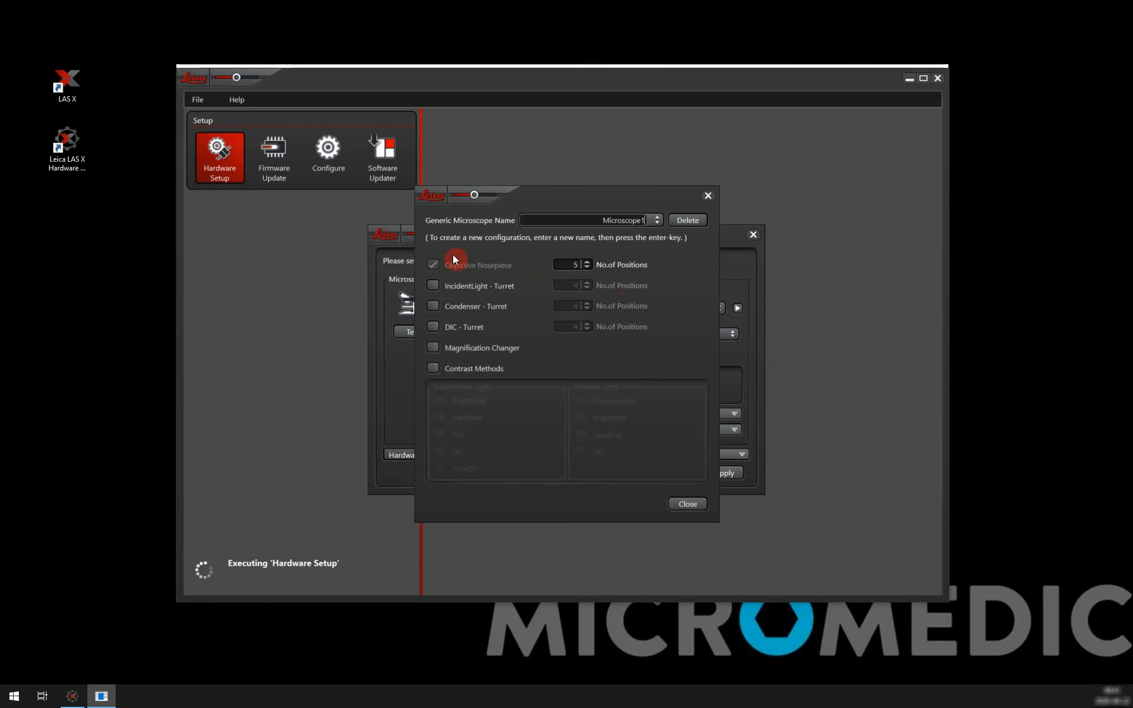
{"action": "left_click", "coordinate": [587, 261]}
{"action": "left_click", "coordinate": [433, 286]}
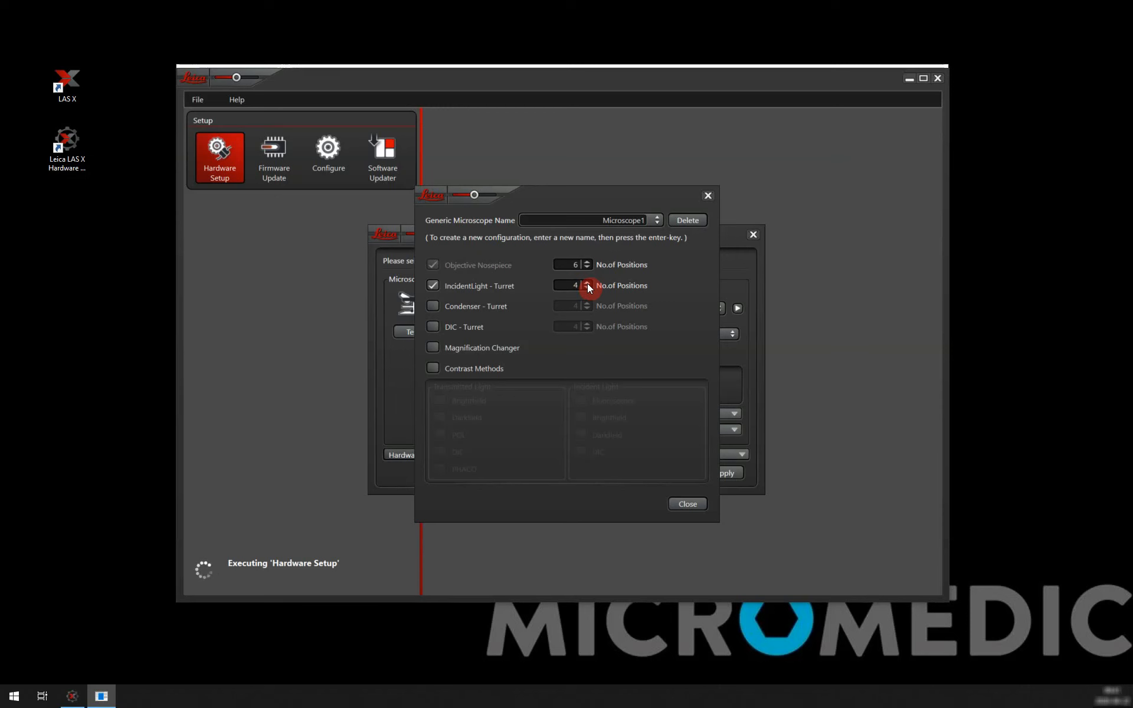
{"action": "left_click", "coordinate": [432, 328]}
{"action": "left_click", "coordinate": [433, 327]}
Enable contrast methods with transmitted-light Brightfield and incident-light Fluorescence, and accept the hardware setup with Microscope1 as the connection
{"action": "left_click", "coordinate": [434, 368]}
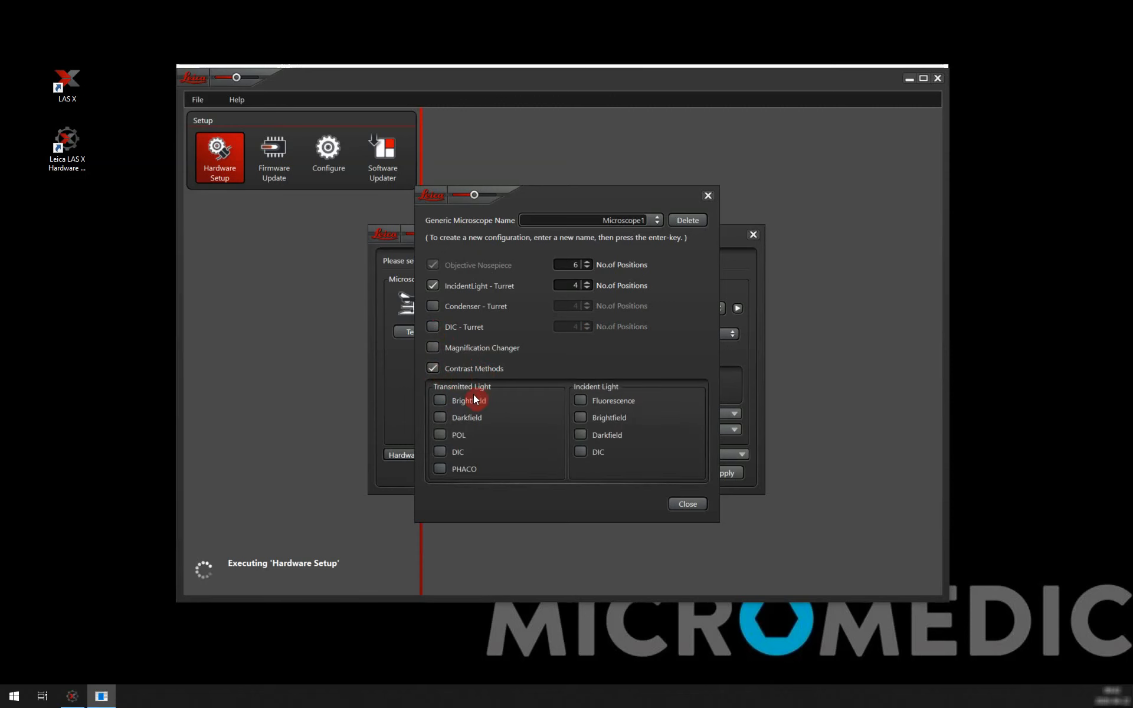
{"action": "left_click", "coordinate": [442, 399]}
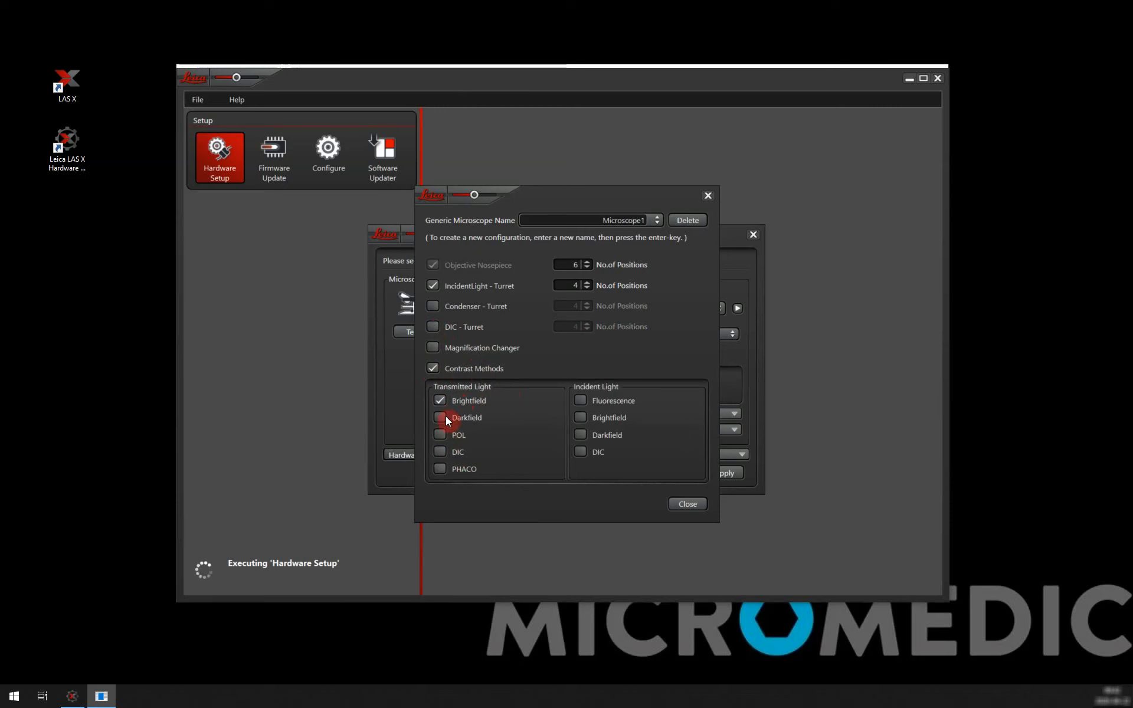
{"action": "left_click", "coordinate": [580, 400]}
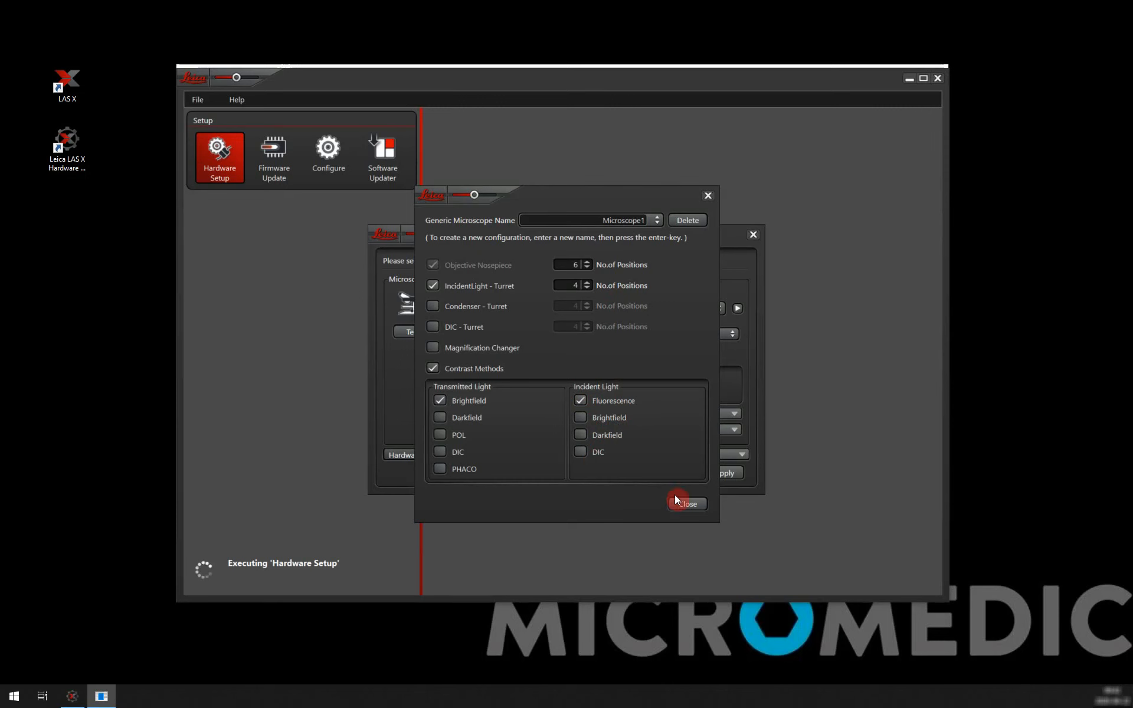
{"action": "left_click", "coordinate": [689, 502]}
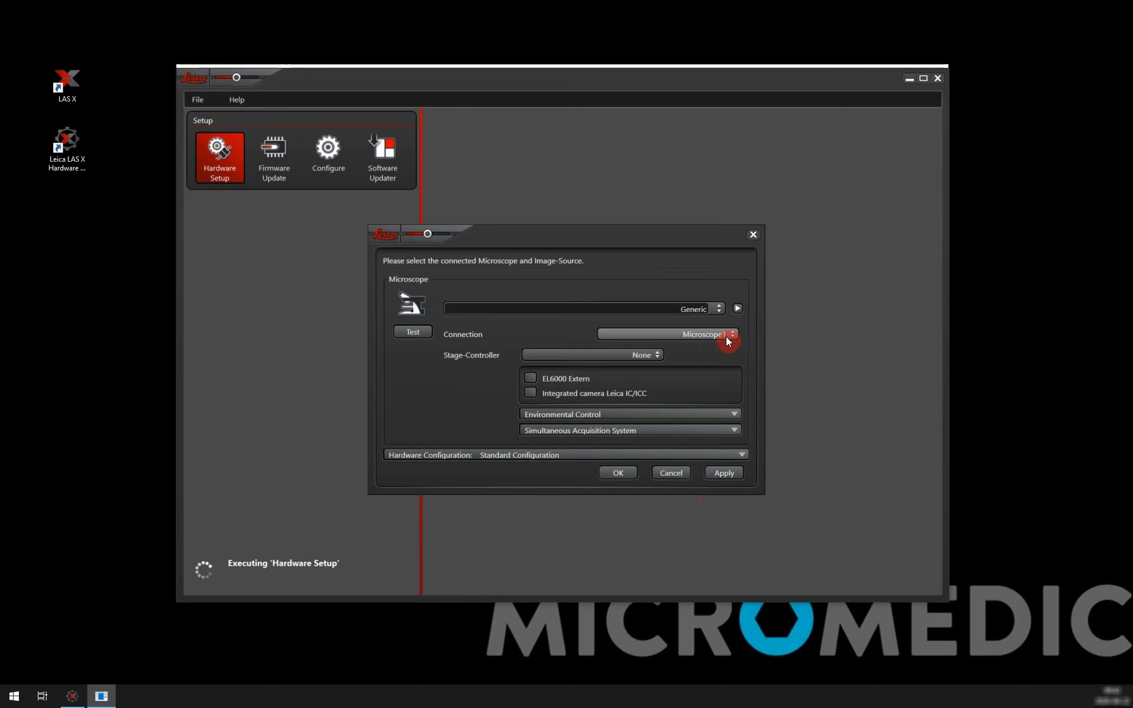
{"action": "left_click", "coordinate": [624, 473]}
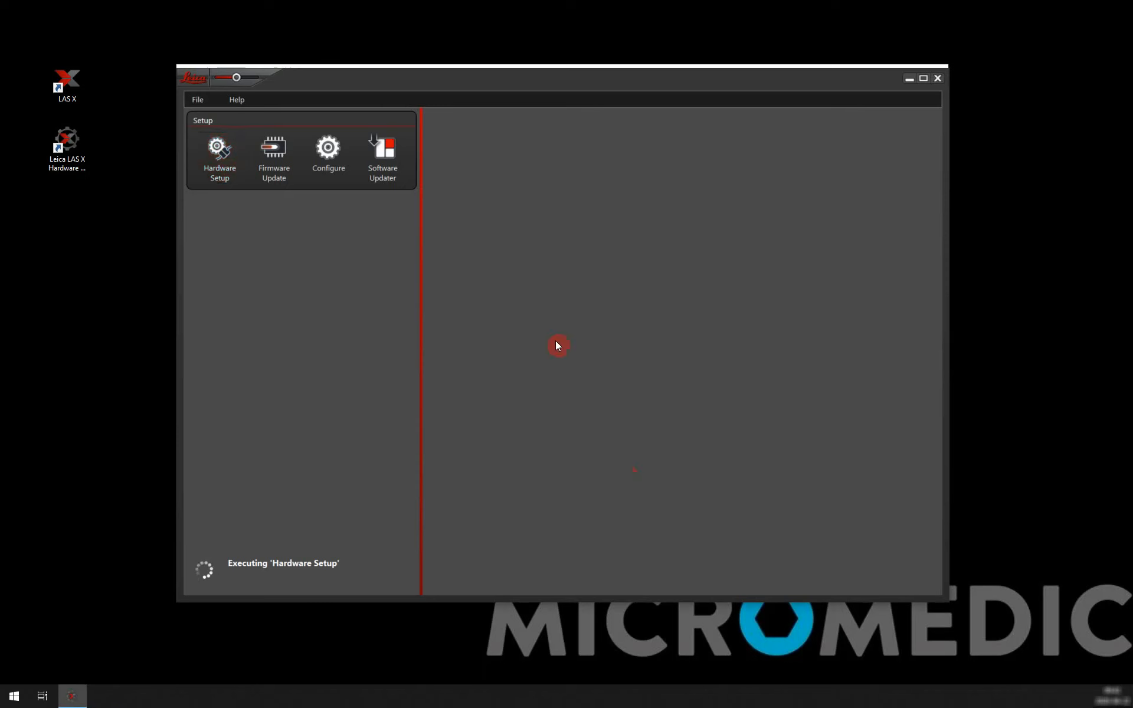
Assign the Ergonomic docu tube EDT 22 F50/50 to position 1 of the Ports component in the microscope configuration
{"action": "left_click", "coordinate": [330, 147]}
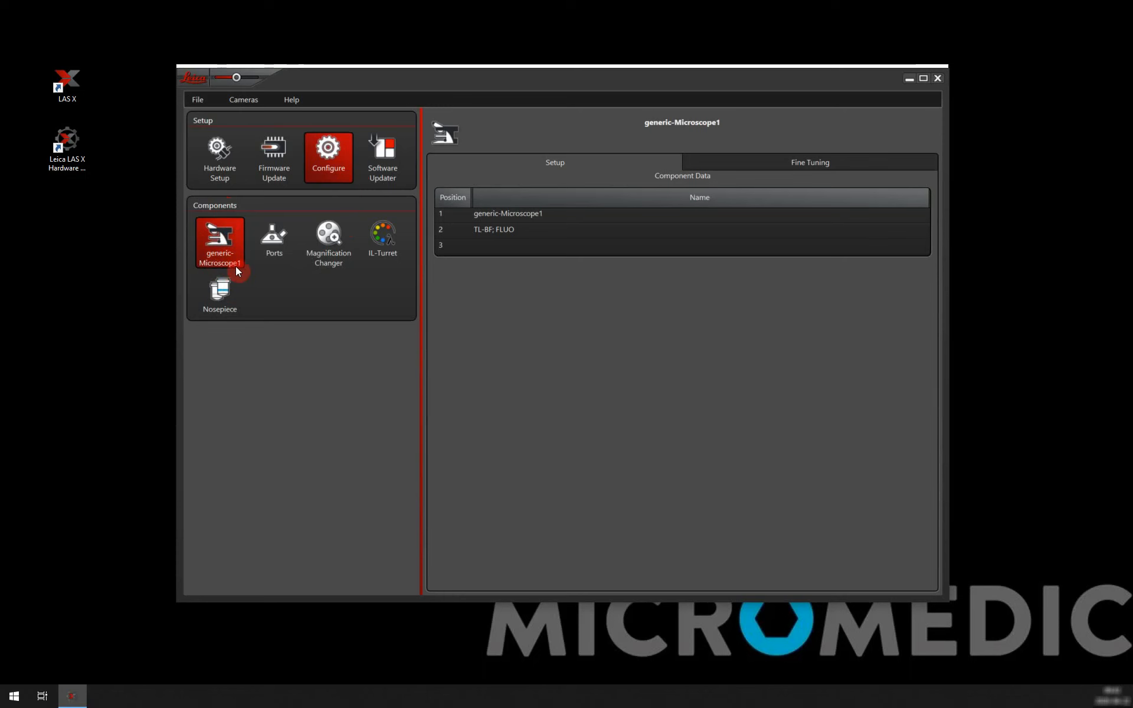
{"action": "left_click", "coordinate": [272, 240]}
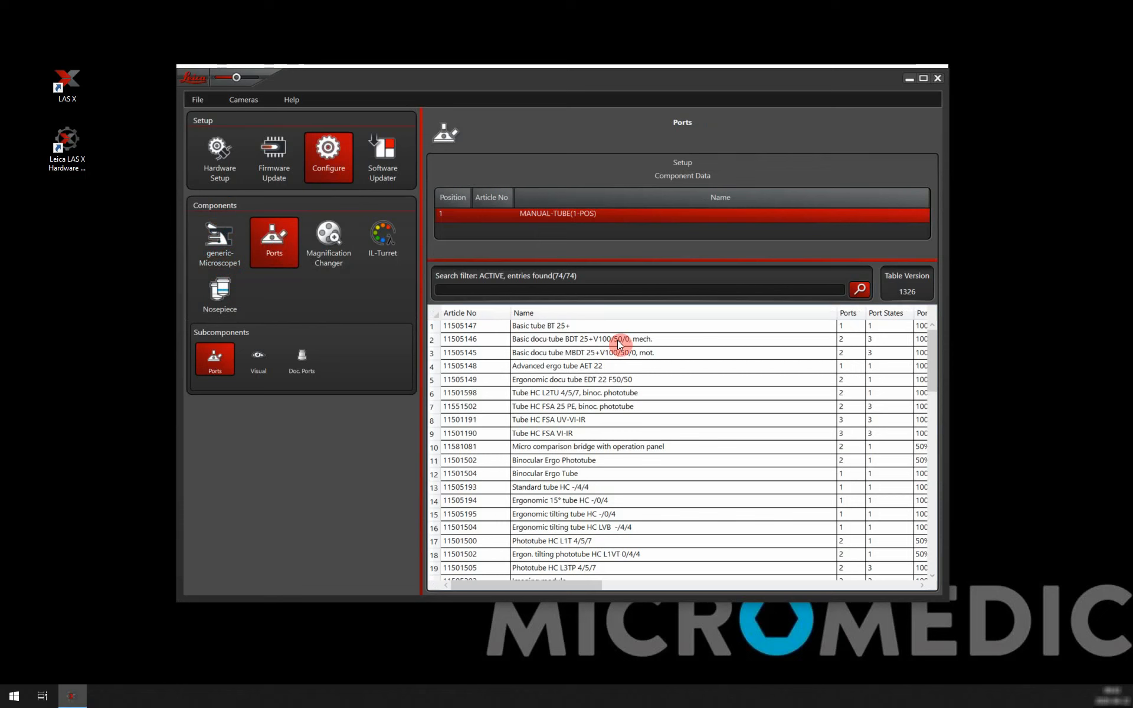
{"action": "scroll", "coordinate": [584, 357], "scroll_direction": "down", "scroll_amount": 12}
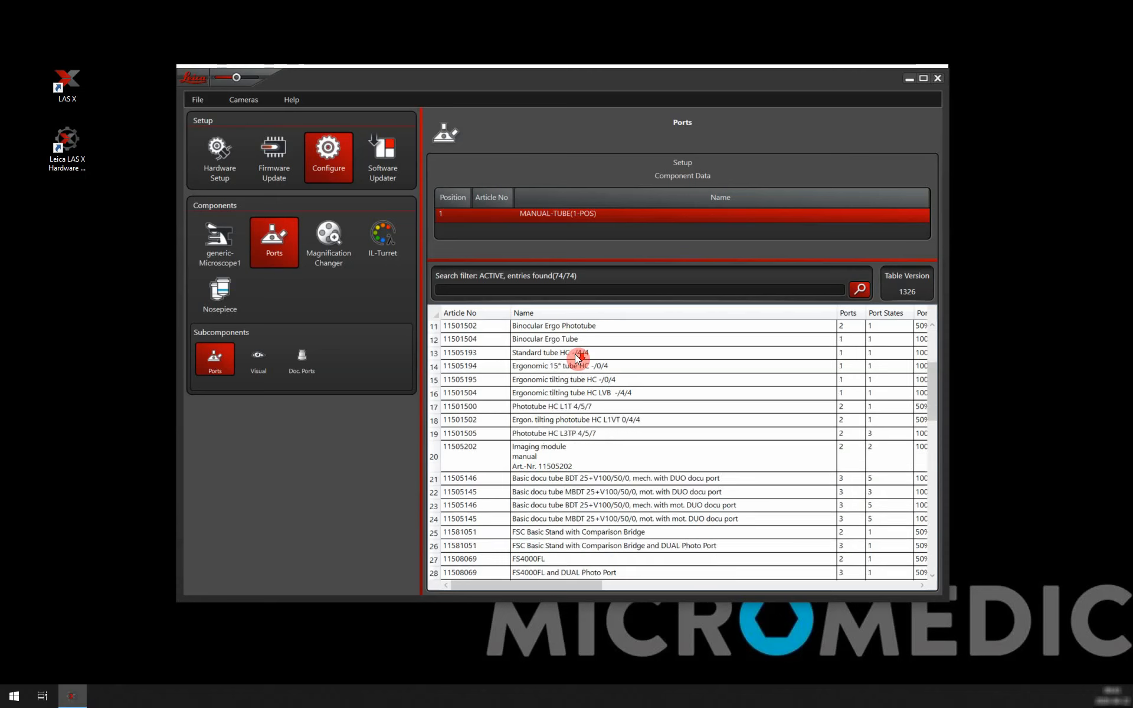
{"action": "scroll", "coordinate": [578, 363], "scroll_direction": "up", "scroll_amount": 12}
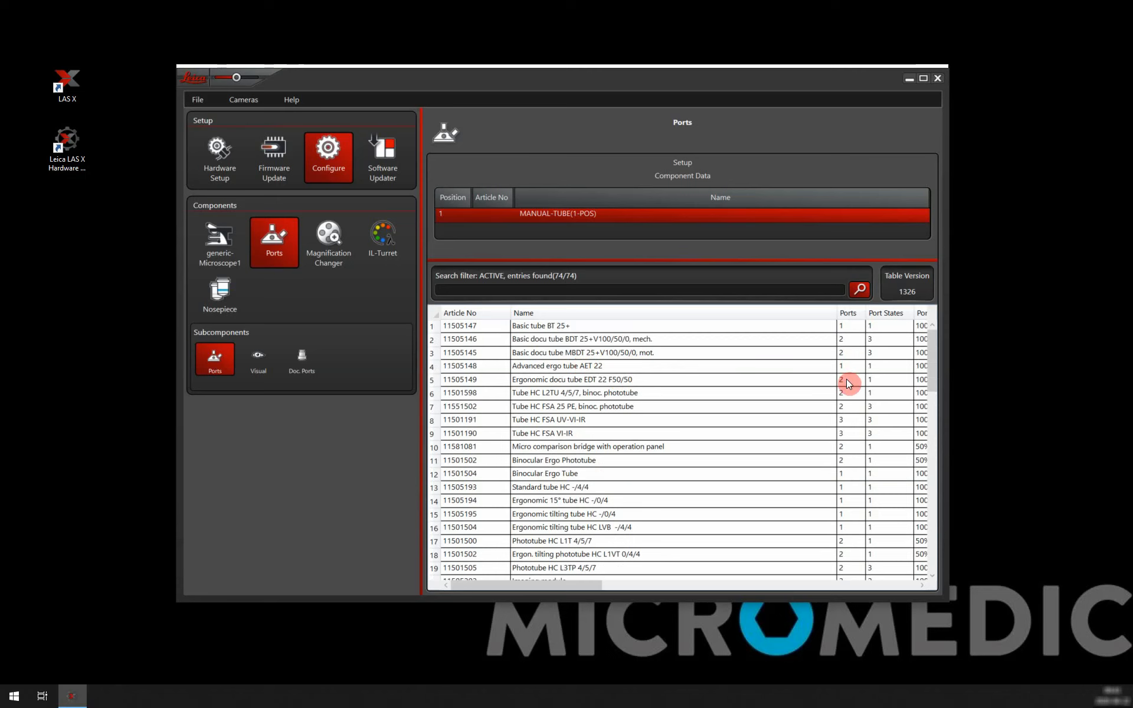
{"action": "left_click", "coordinate": [845, 341]}
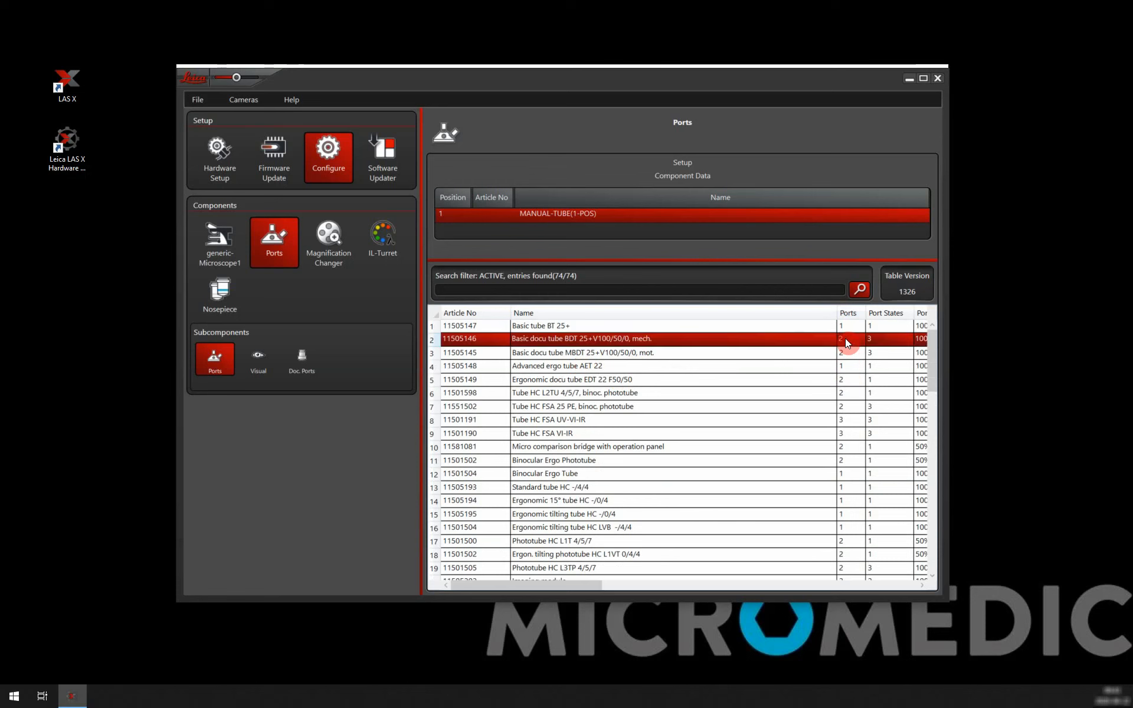
{"action": "left_click", "coordinate": [846, 383]}
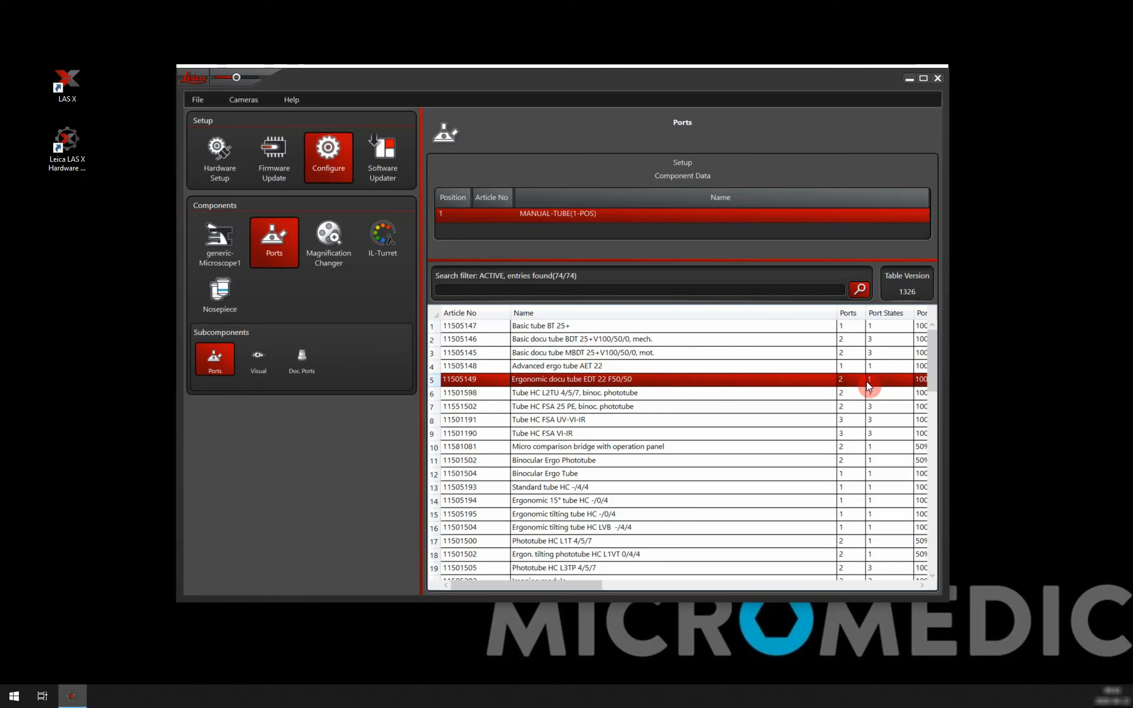
{"action": "double_click", "coordinate": [784, 379]}
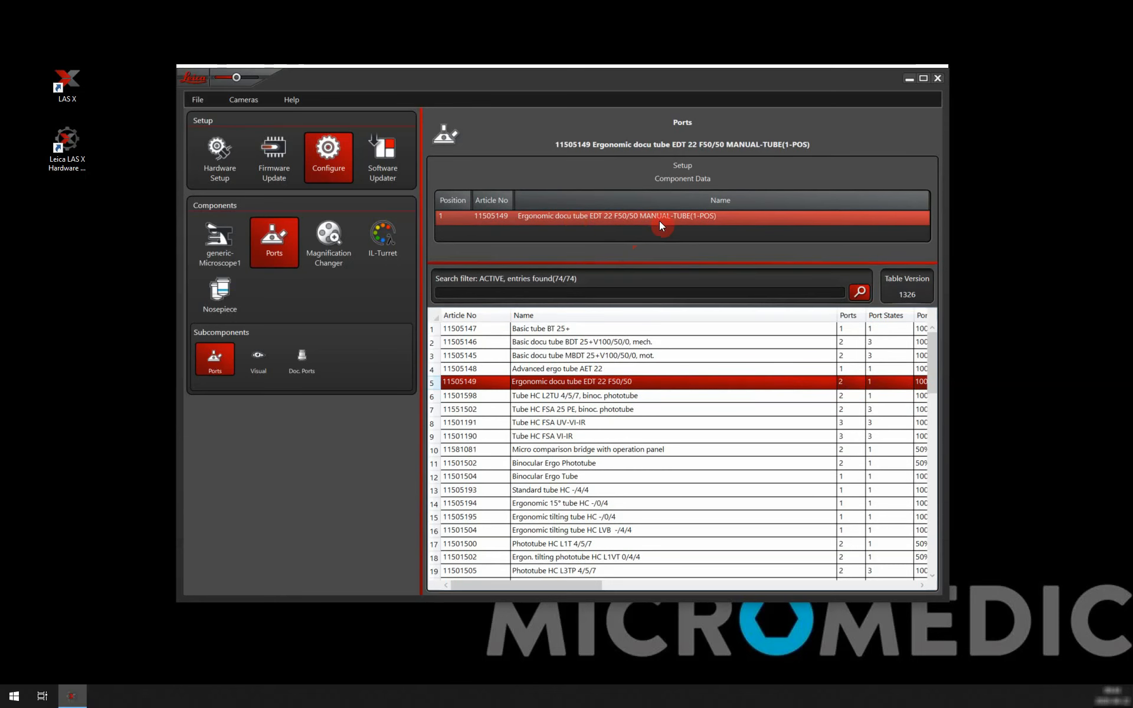
Assign the Eyepiece HC PLAN s 10x/22 Br. M, article 11507807, to the visual port
{"action": "left_click", "coordinate": [258, 365]}
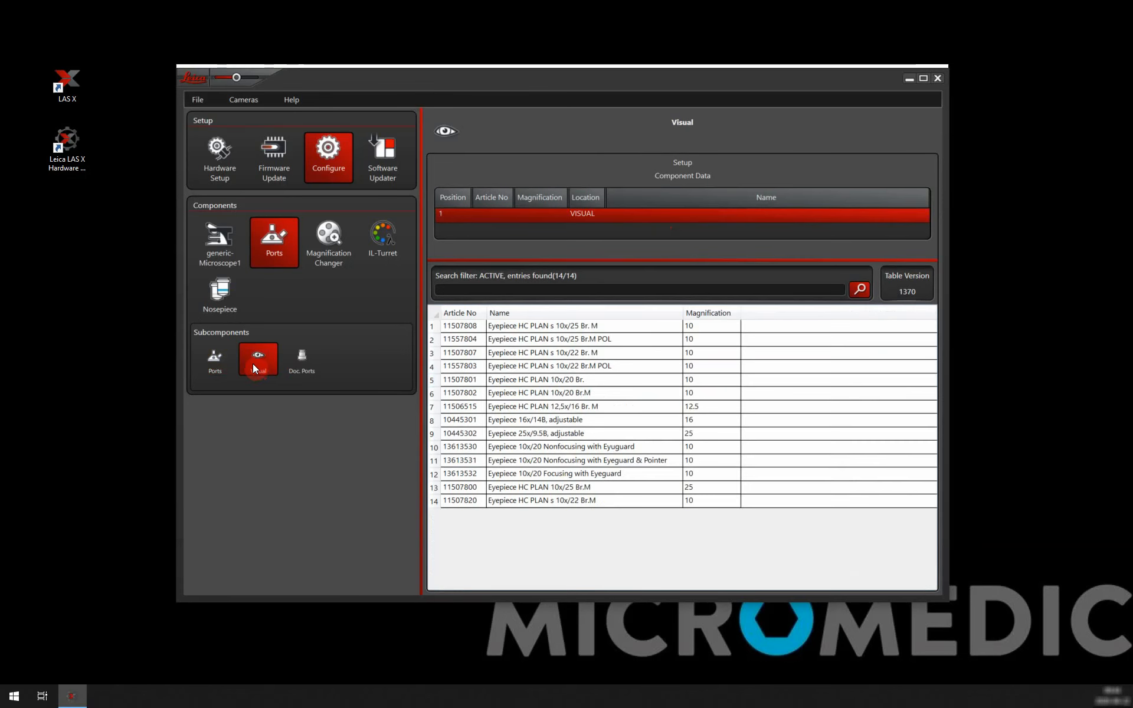
{"action": "left_click", "coordinate": [572, 353]}
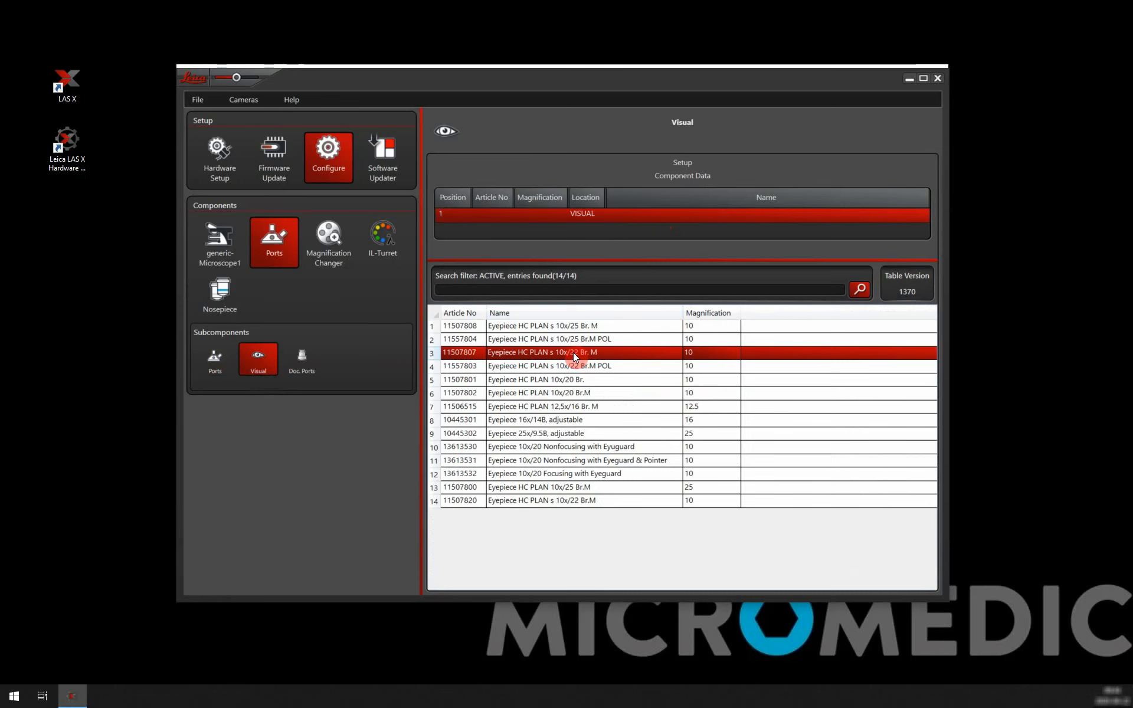
{"action": "double_click", "coordinate": [579, 352]}
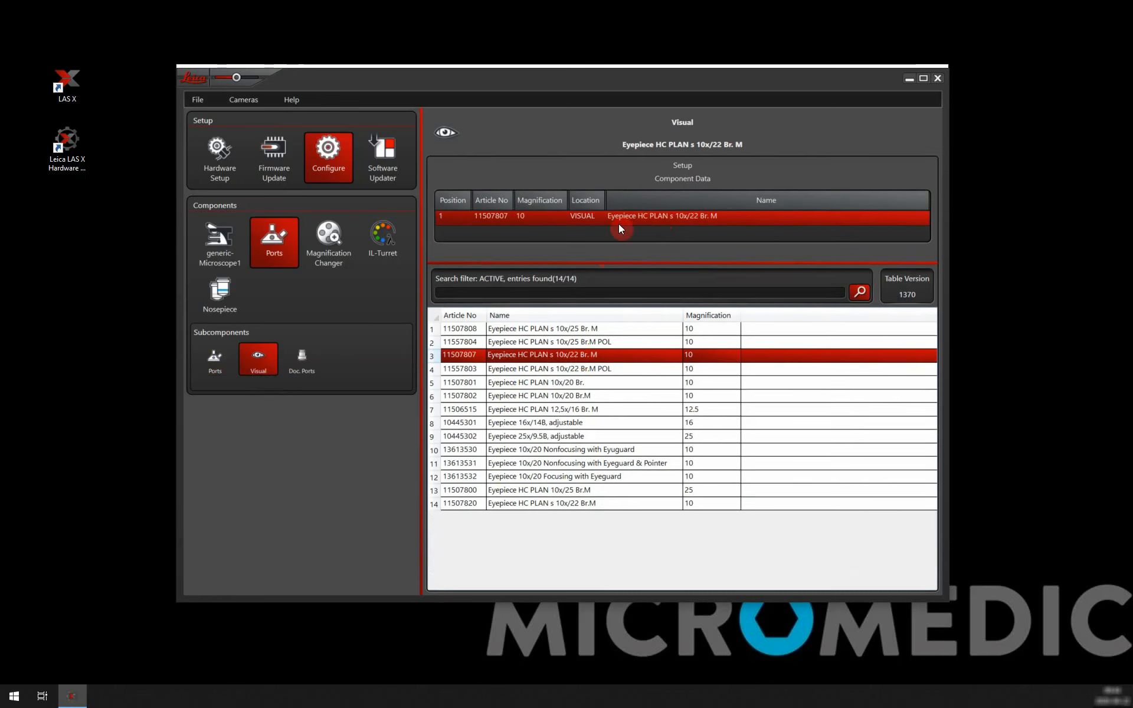
Assign the C-mount adapter 0.5x, article 10445772, to documentation port DOC1
{"action": "left_click", "coordinate": [306, 360]}
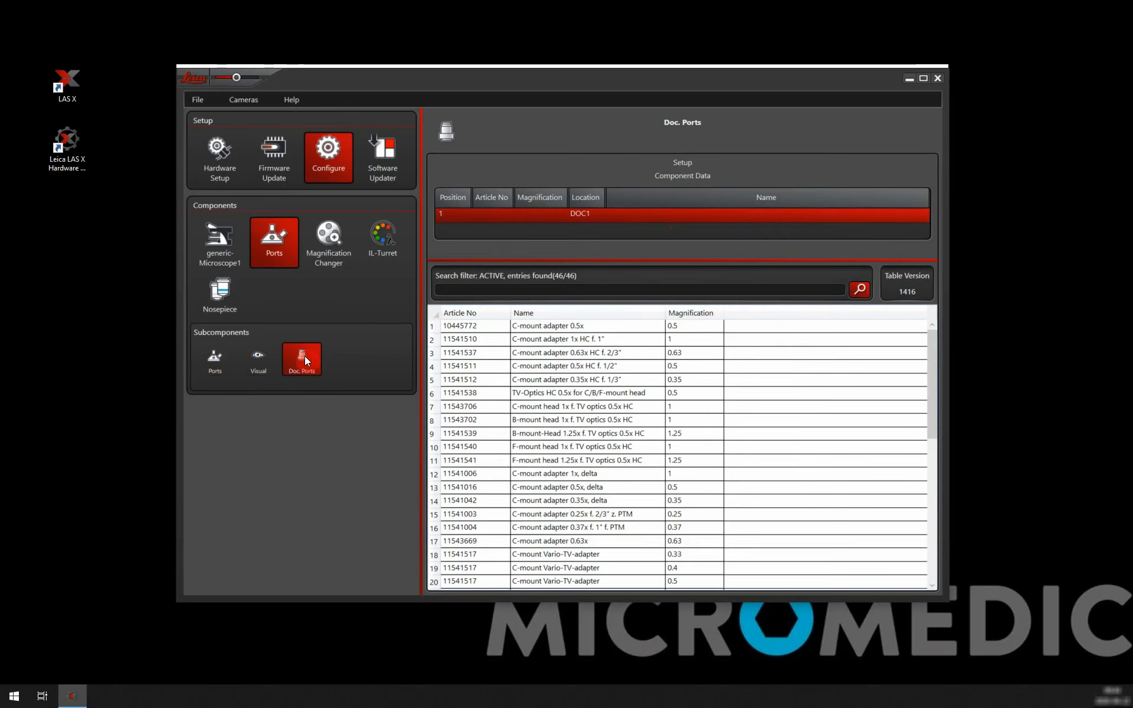
{"action": "left_click", "coordinate": [558, 329]}
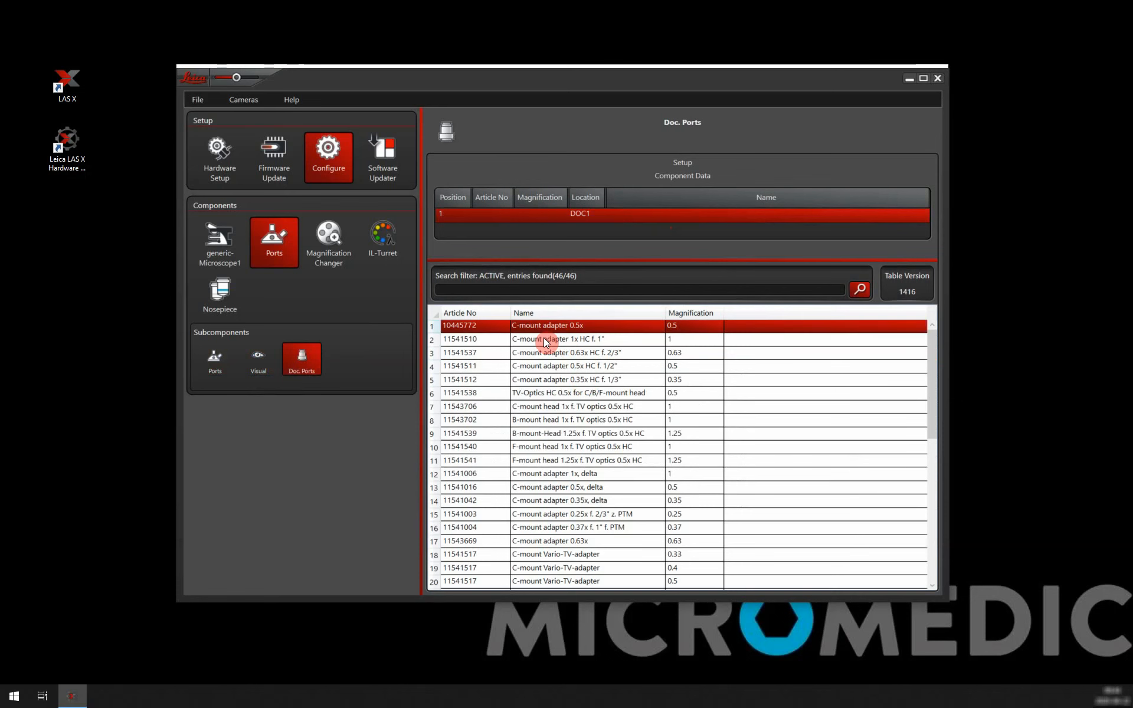
{"action": "double_click", "coordinate": [575, 325]}
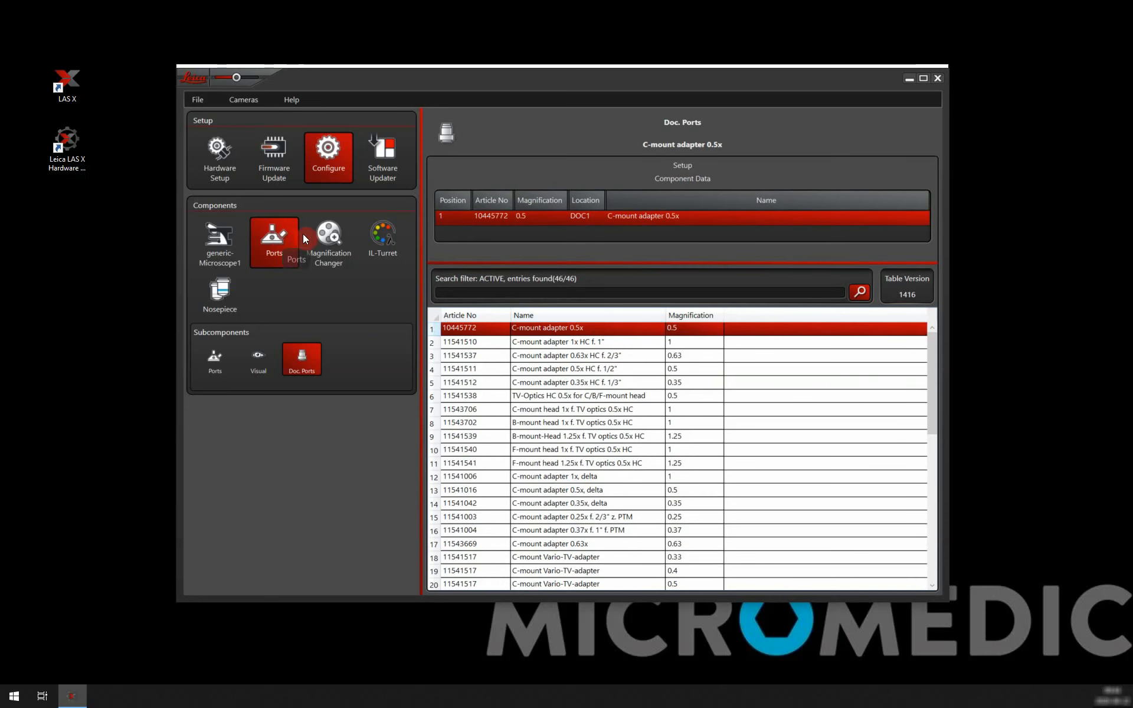
Fill positions 1 to 3 of the incident light turret with filter cubes A4, L5 and N3
{"action": "left_click", "coordinate": [331, 236]}
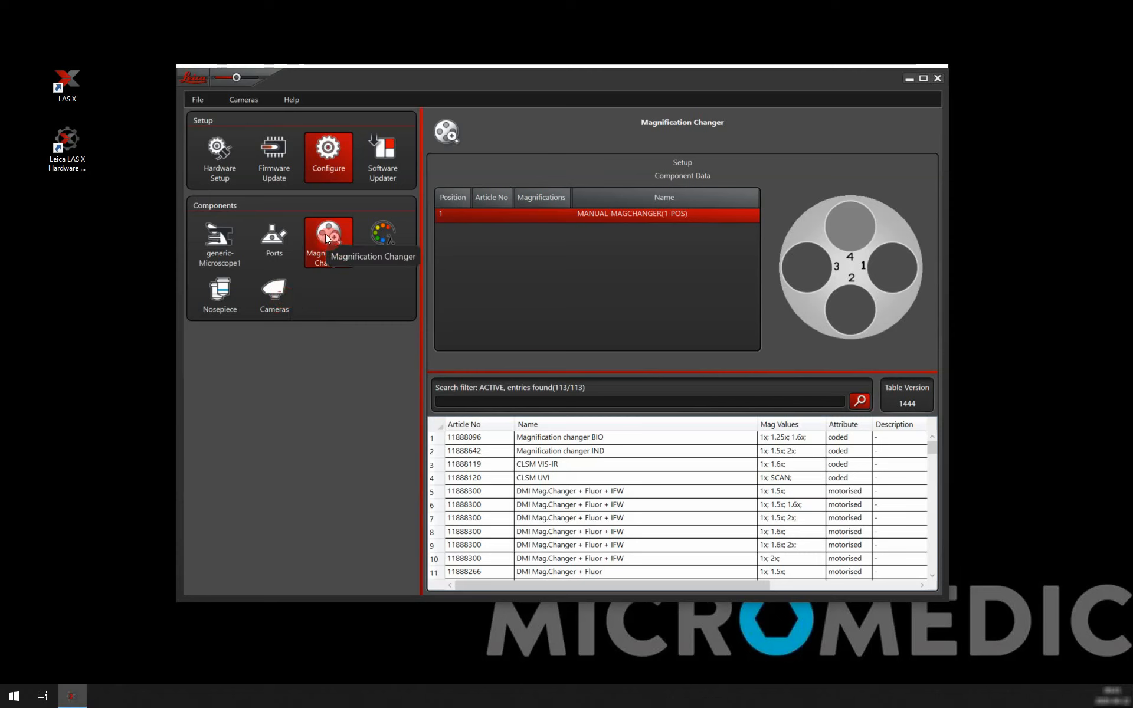
{"action": "left_click", "coordinate": [383, 240]}
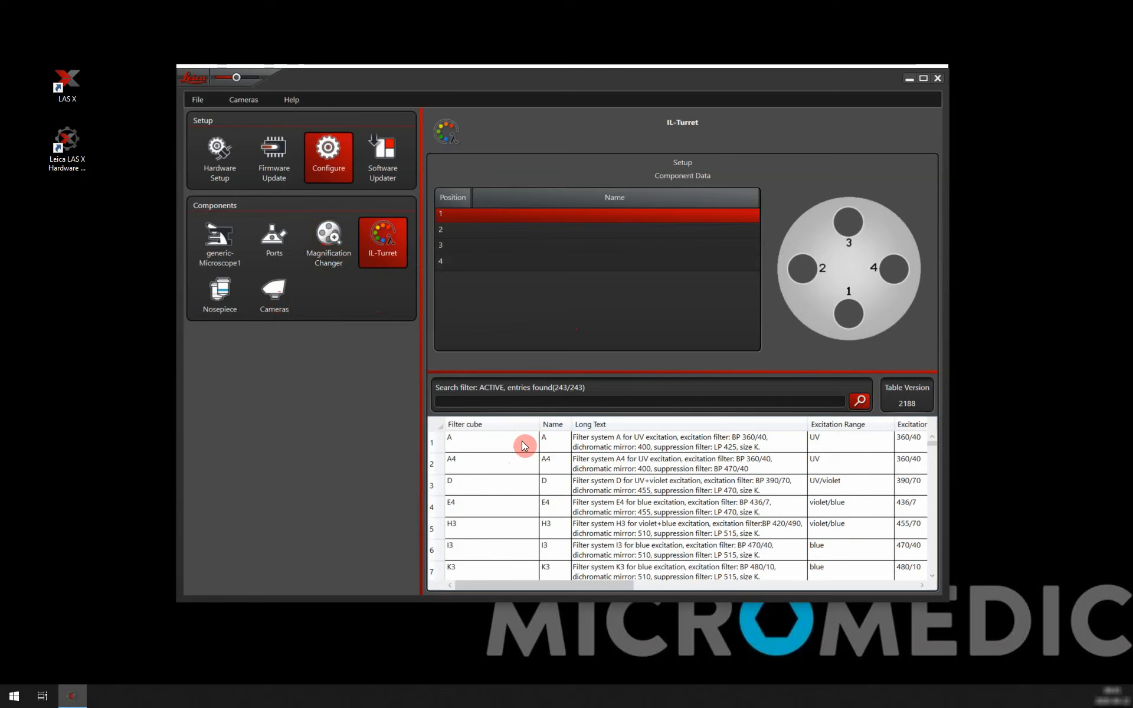
{"action": "left_click", "coordinate": [525, 463]}
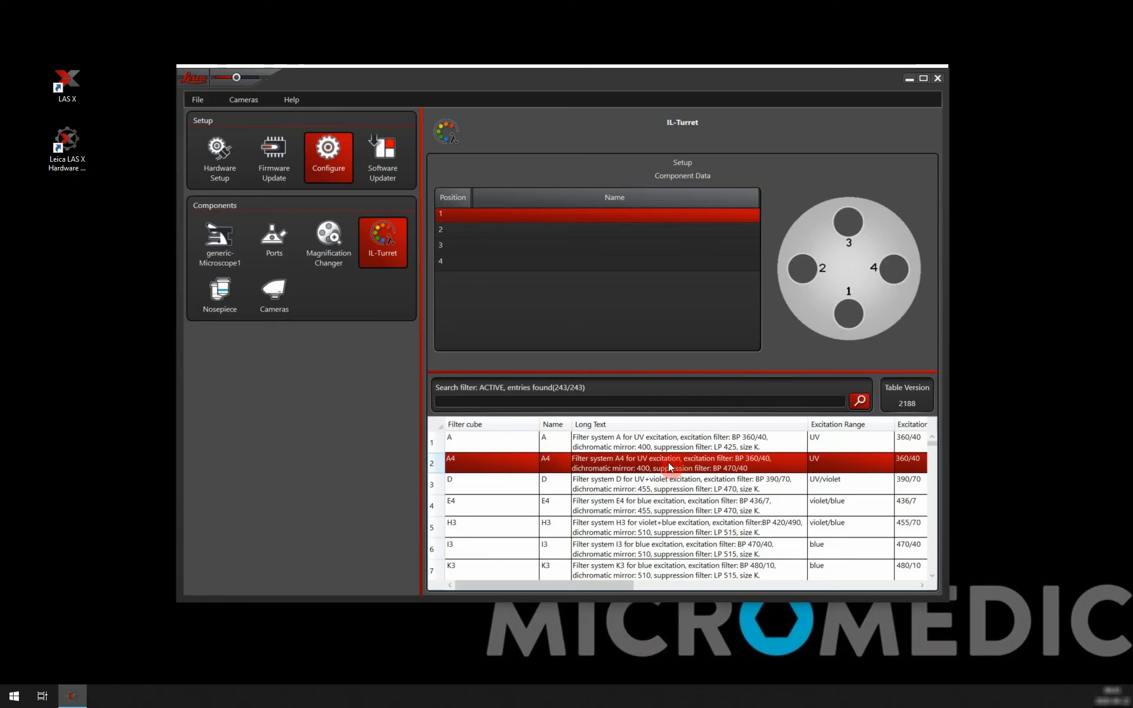
{"action": "double_click", "coordinate": [515, 463]}
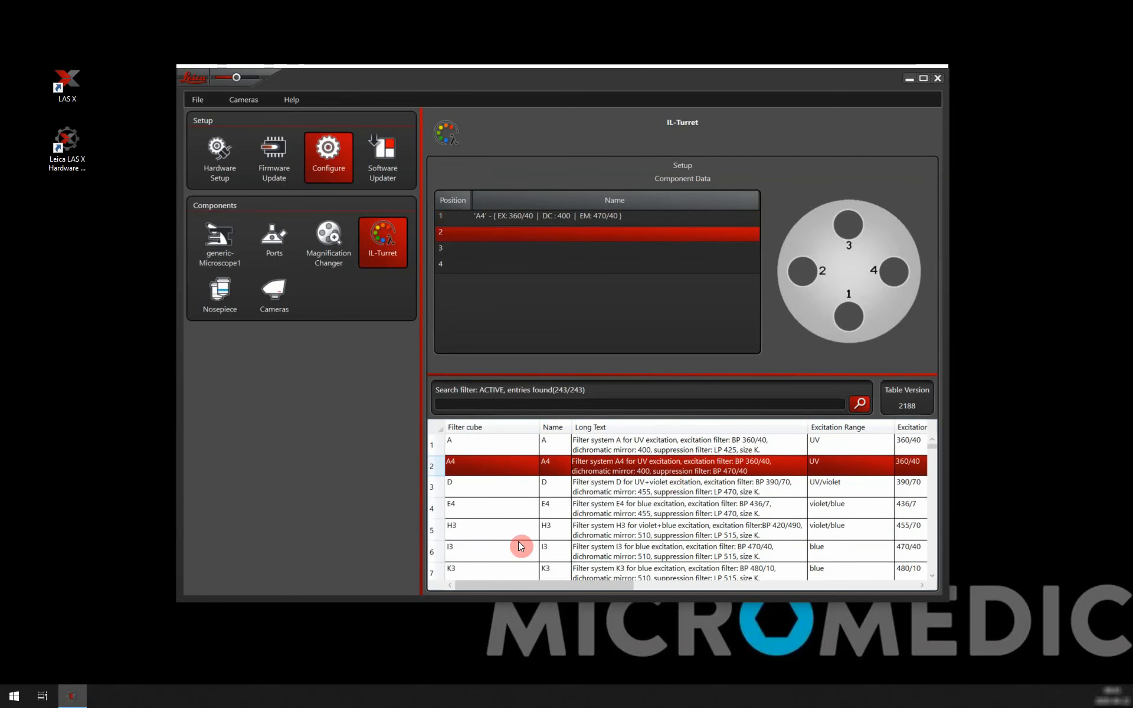
{"action": "scroll", "coordinate": [520, 540], "scroll_direction": "down", "scroll_amount": 2}
{"action": "left_click", "coordinate": [515, 490]}
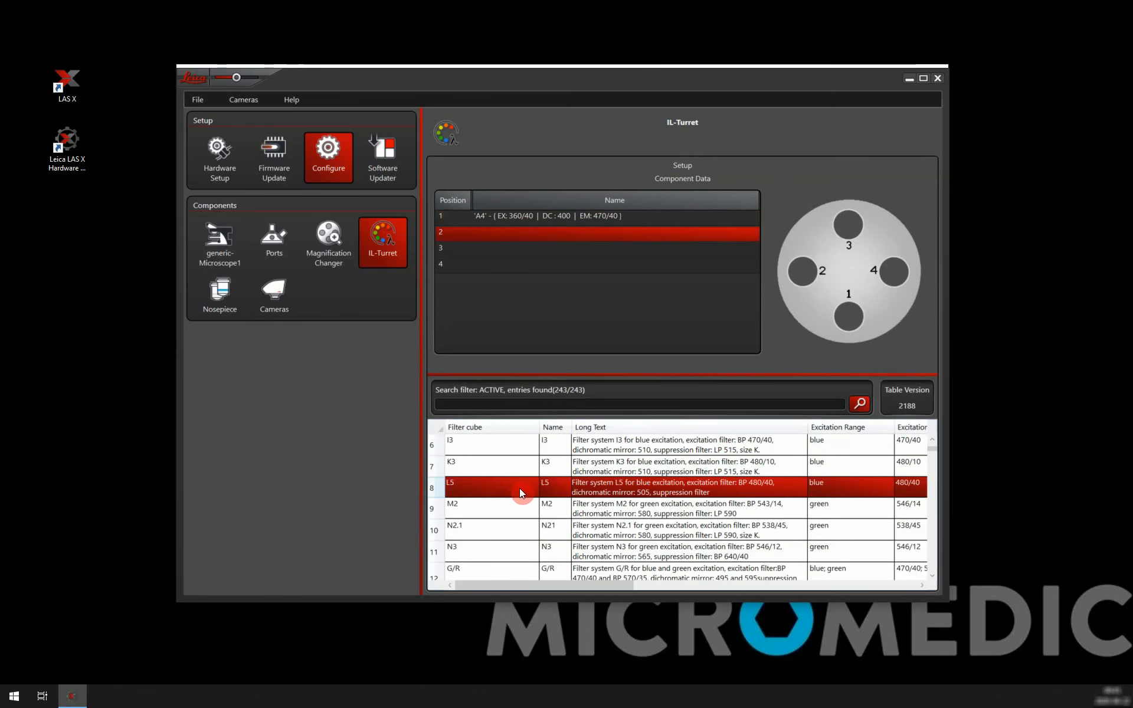
{"action": "double_click", "coordinate": [515, 490]}
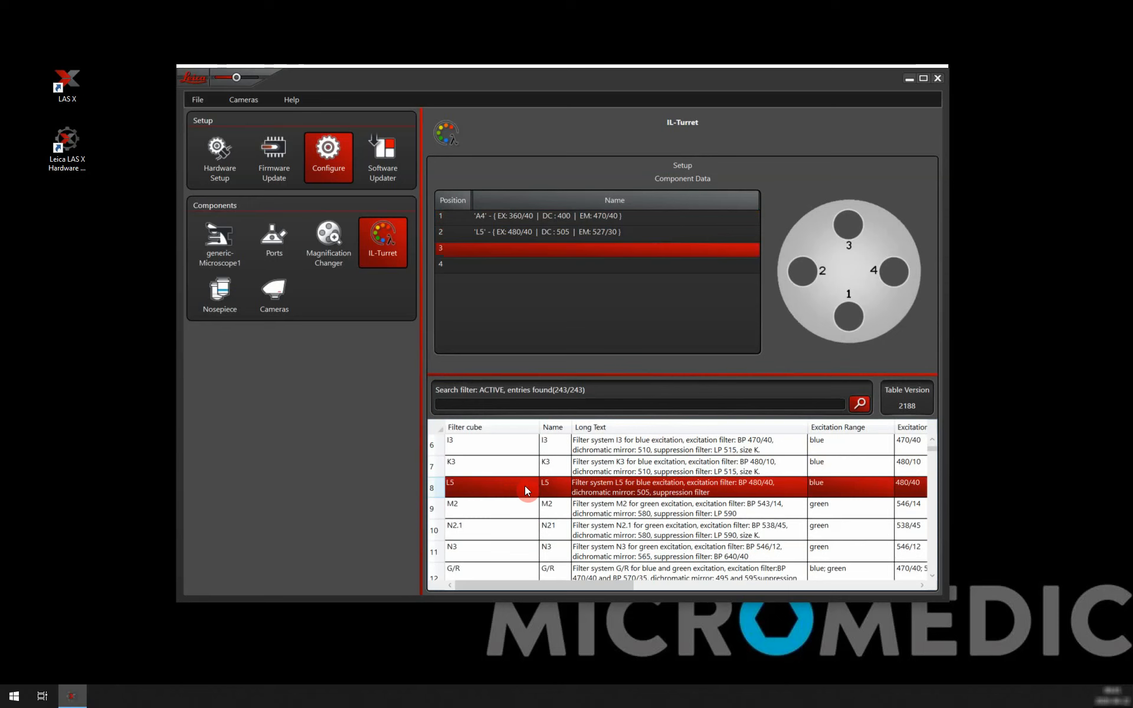
{"action": "scroll", "coordinate": [522, 487], "scroll_direction": "down", "scroll_amount": 2}
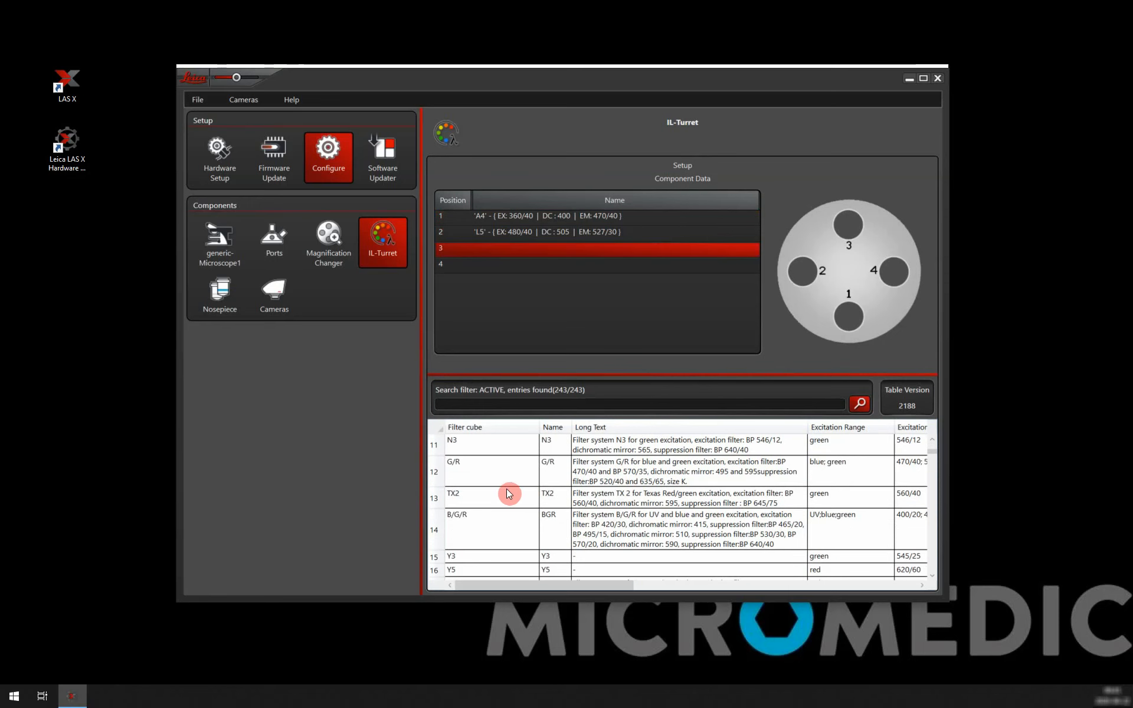
{"action": "left_click", "coordinate": [511, 448]}
{"action": "double_click", "coordinate": [513, 444]}
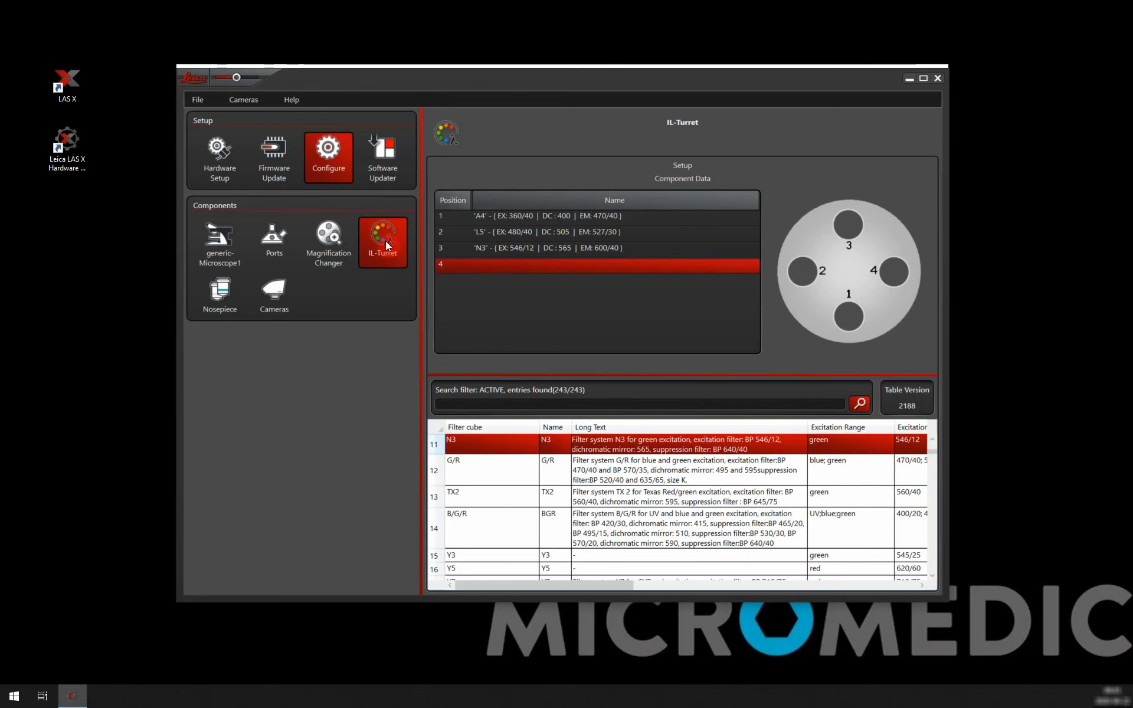
Fill nosepiece positions 1 to 4 with the Universal objectives of 4x, 10x, 20x and 40x magnification
{"action": "left_click", "coordinate": [227, 293]}
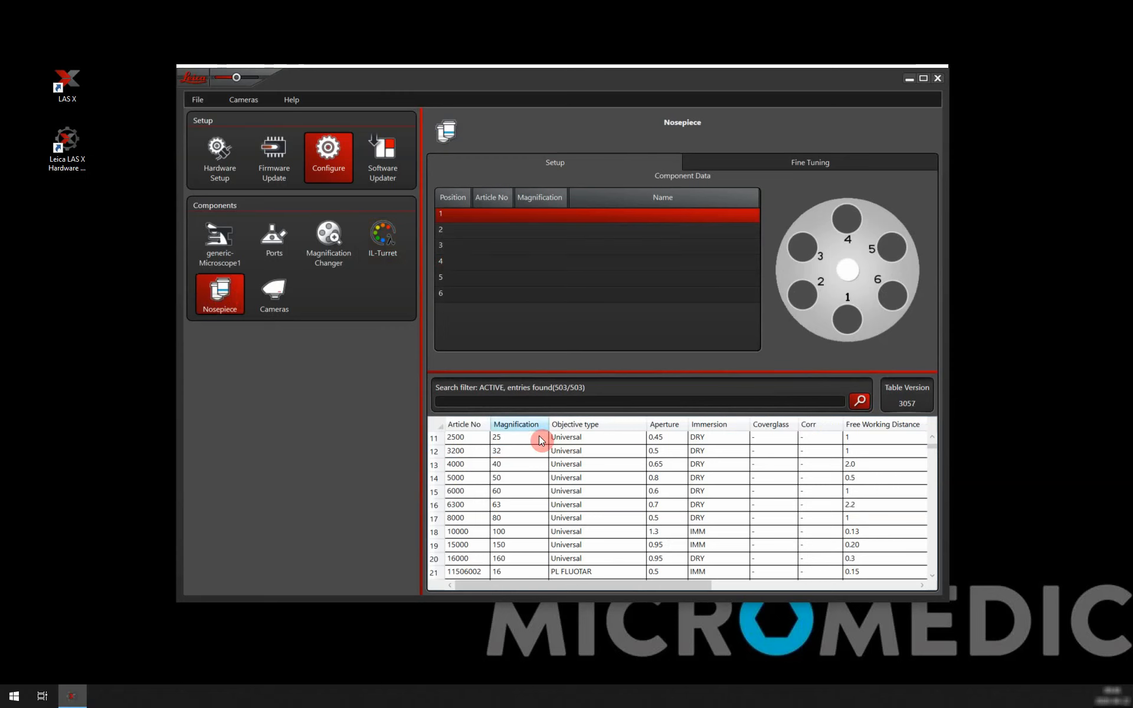
{"action": "scroll", "coordinate": [527, 475], "scroll_direction": "down", "scroll_amount": 13}
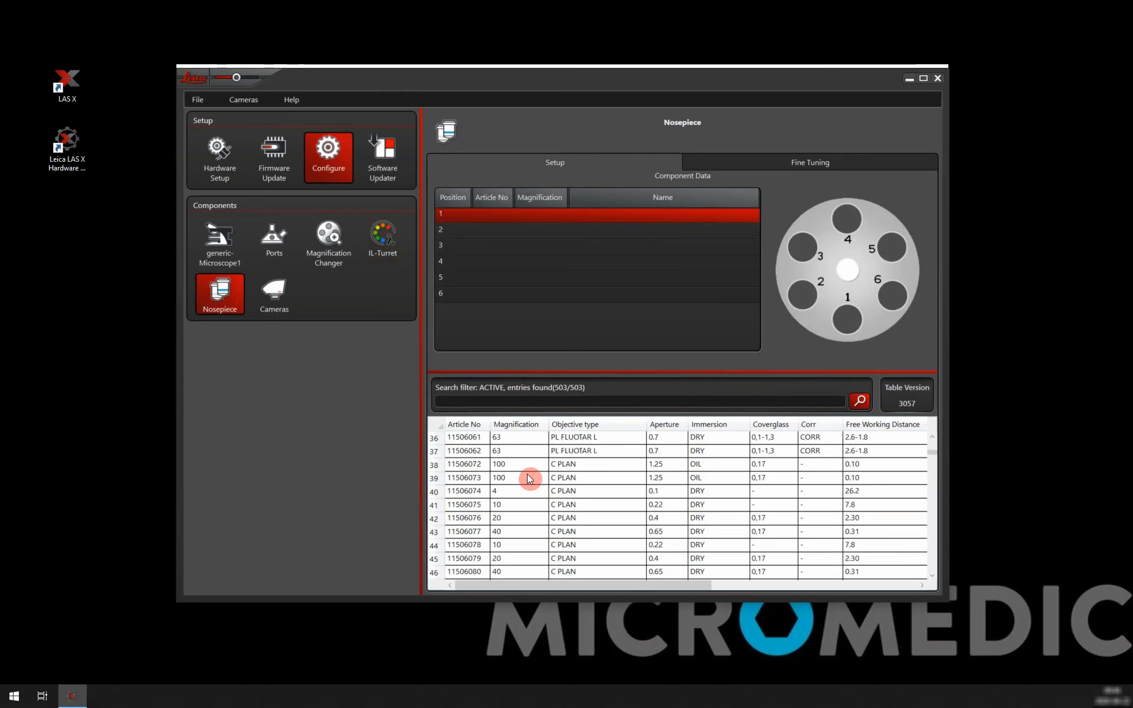
{"action": "scroll", "coordinate": [529, 478], "scroll_direction": "up", "scroll_amount": 15}
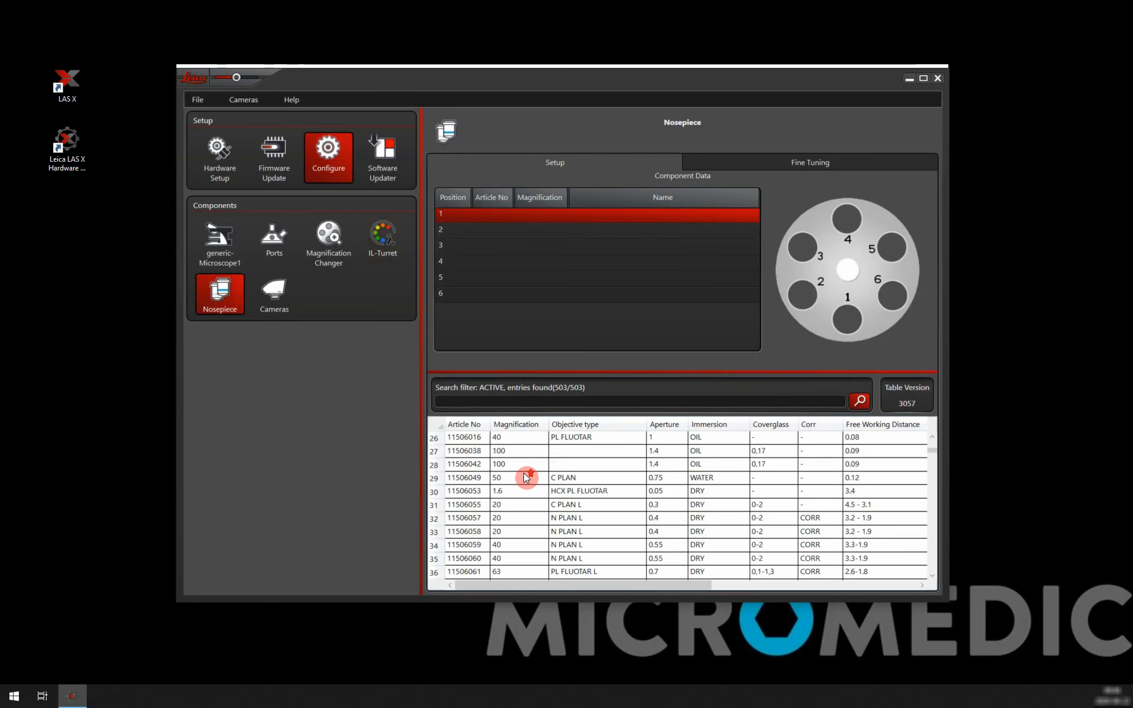
{"action": "scroll", "coordinate": [528, 477], "scroll_direction": "up", "scroll_amount": 2}
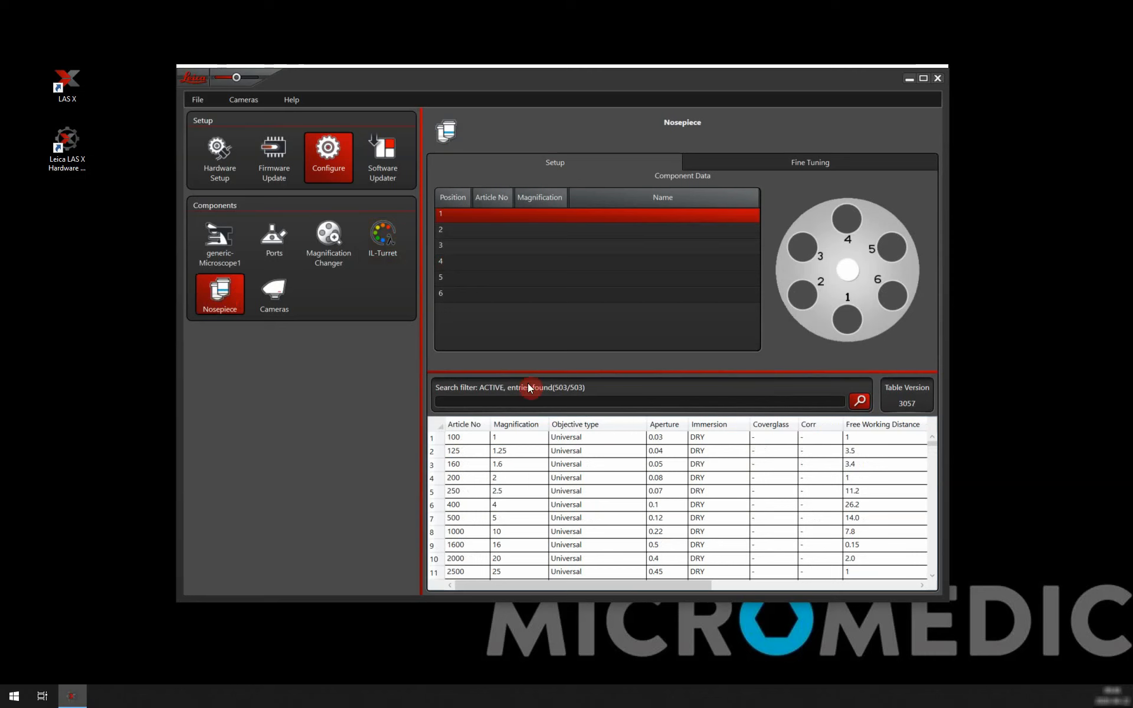
{"action": "double_click", "coordinate": [509, 505]}
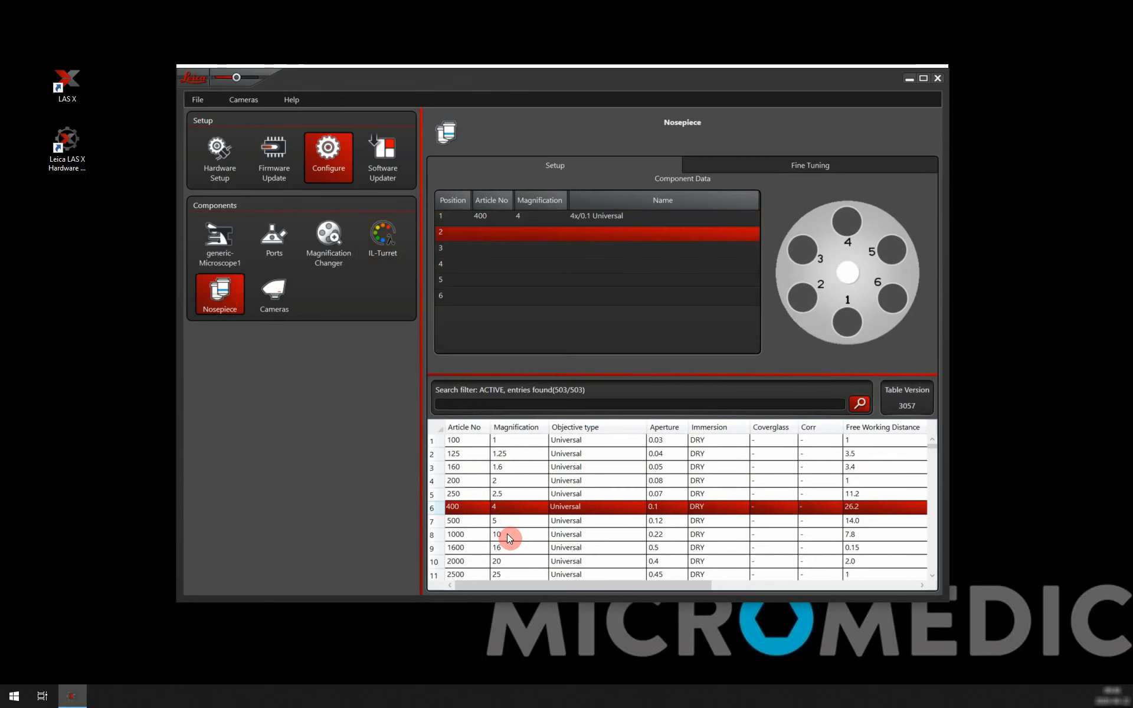
{"action": "double_click", "coordinate": [507, 534]}
{"action": "double_click", "coordinate": [510, 562]}
{"action": "scroll", "coordinate": [510, 555], "scroll_direction": "down", "scroll_amount": 3}
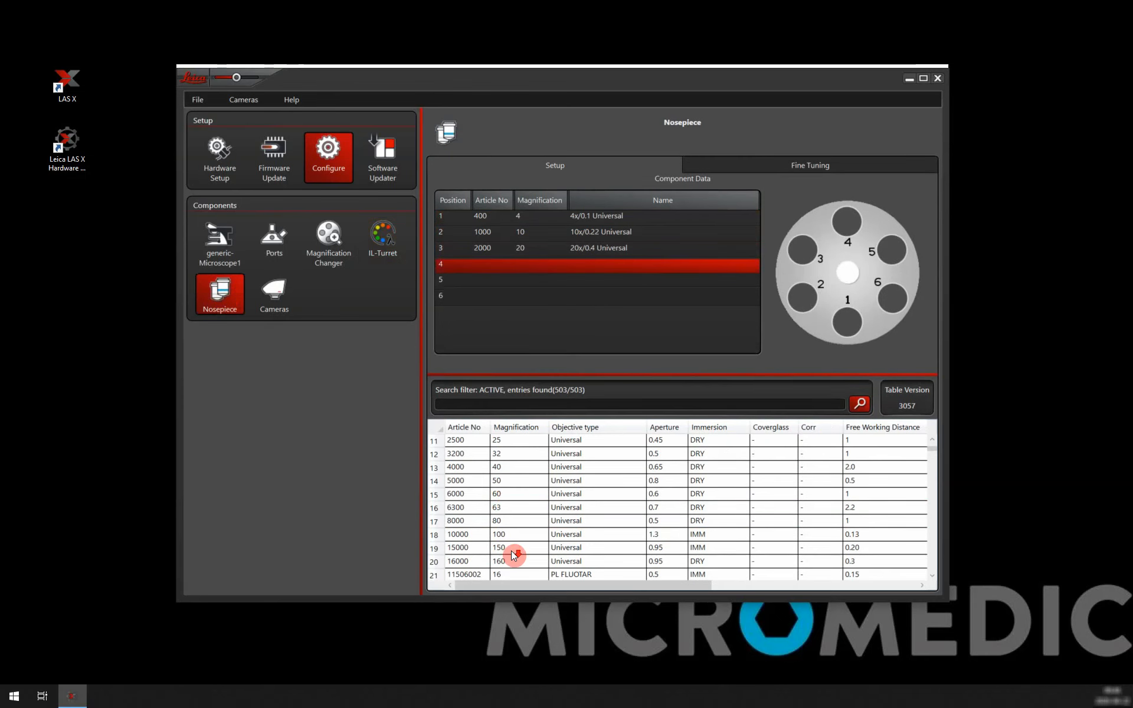
{"action": "left_click", "coordinate": [512, 467]}
{"action": "double_click", "coordinate": [512, 468]}
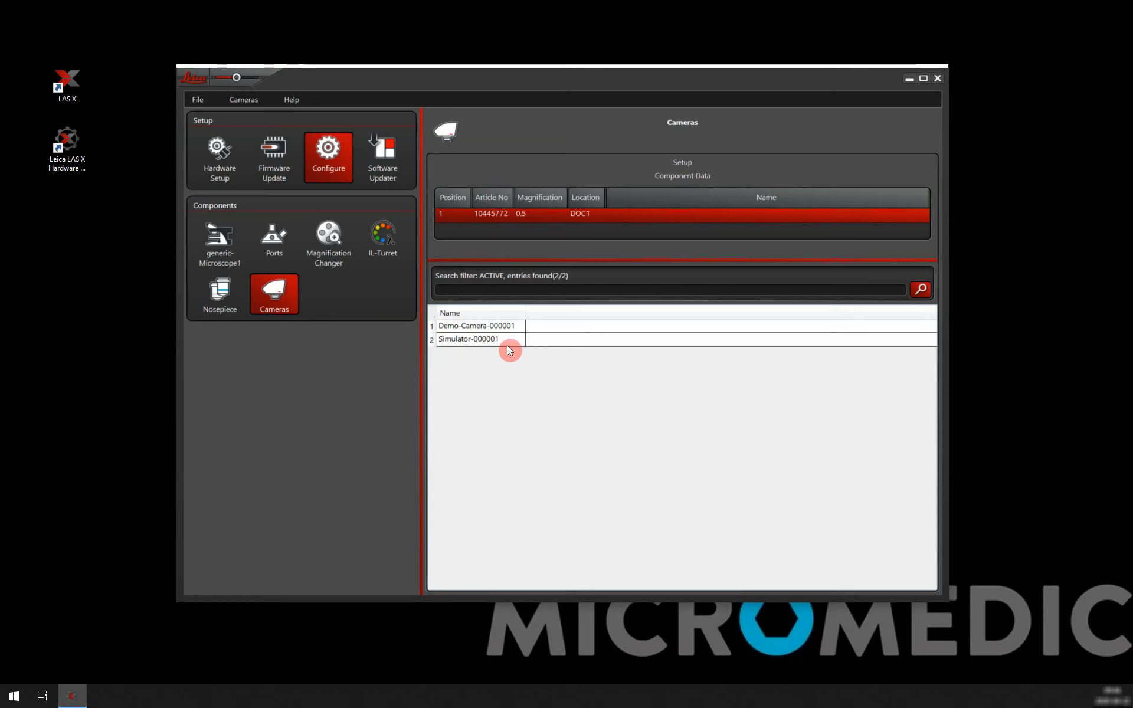
Assign Demo-Camera-000001 to the DOC1 camera position and close the hardware configurator
{"action": "double_click", "coordinate": [519, 329]}
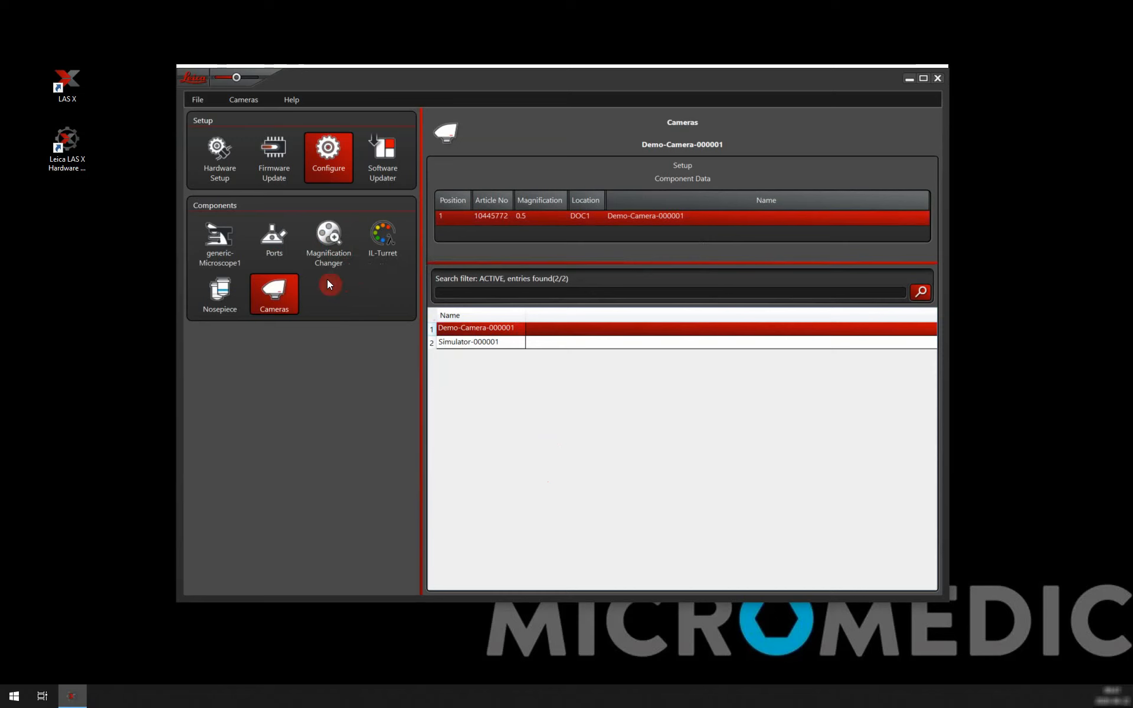
{"action": "left_click", "coordinate": [936, 82]}
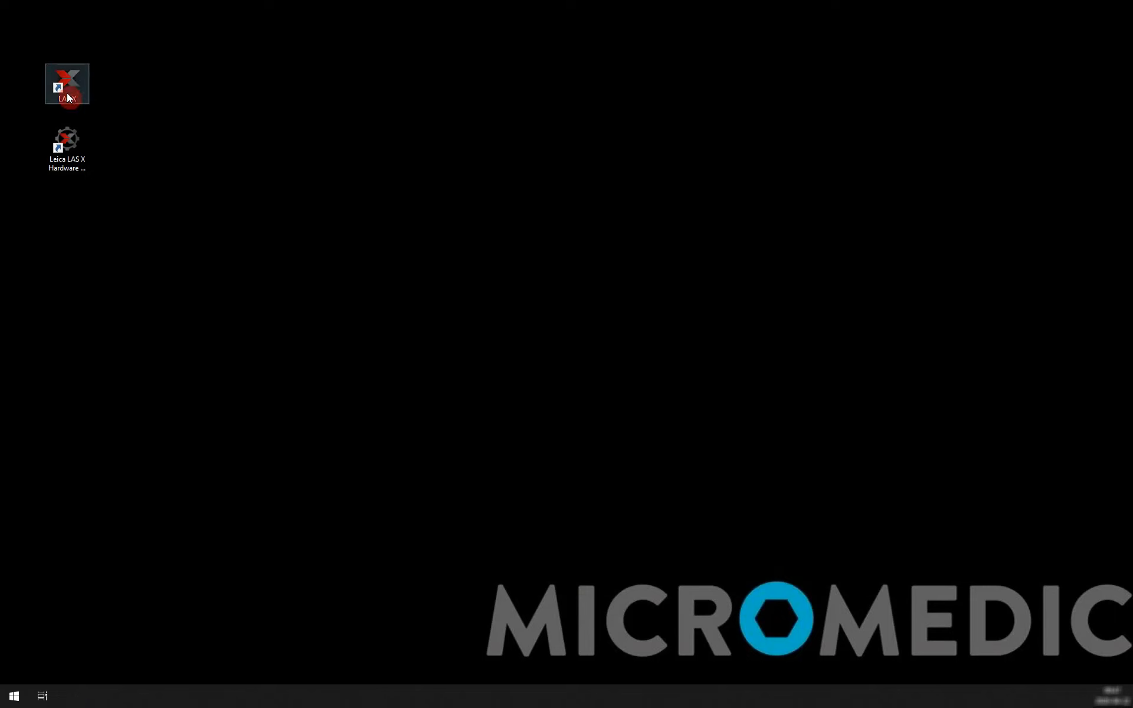